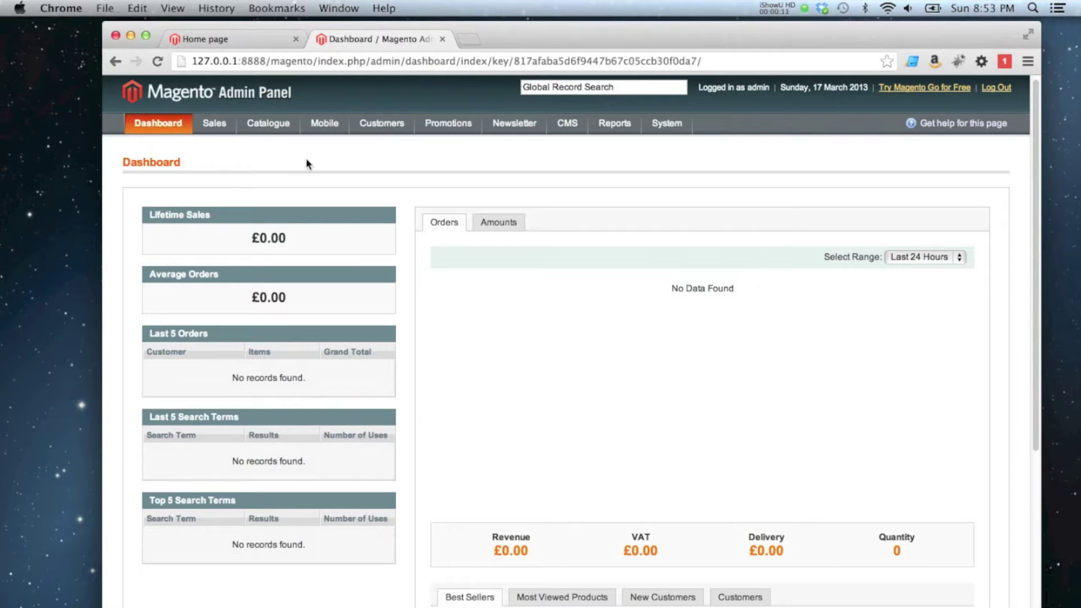
From Catalogue > Manage Products, start a new Downloadable Product with the Default attribute set
mouse_move(270, 125)
left_click(274, 147)
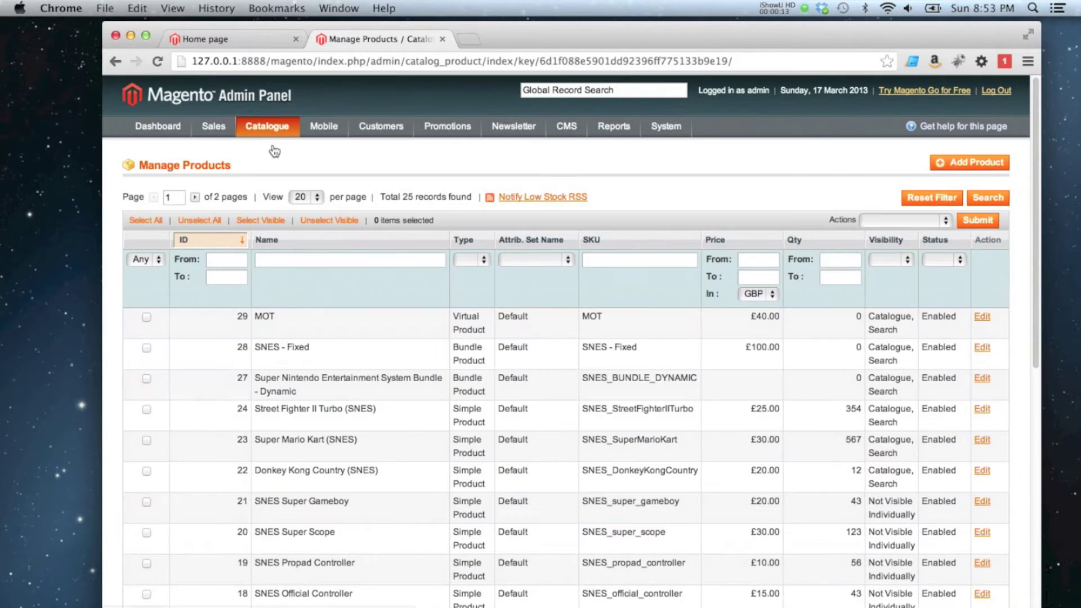
left_click(974, 163)
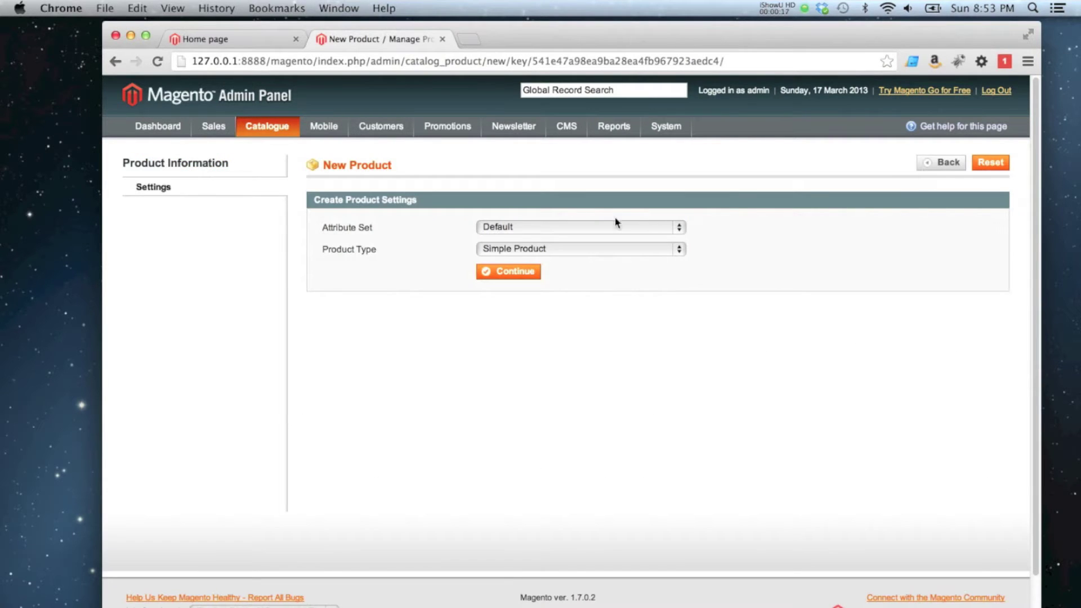
left_click(509, 248)
left_click(522, 314)
left_click(507, 278)
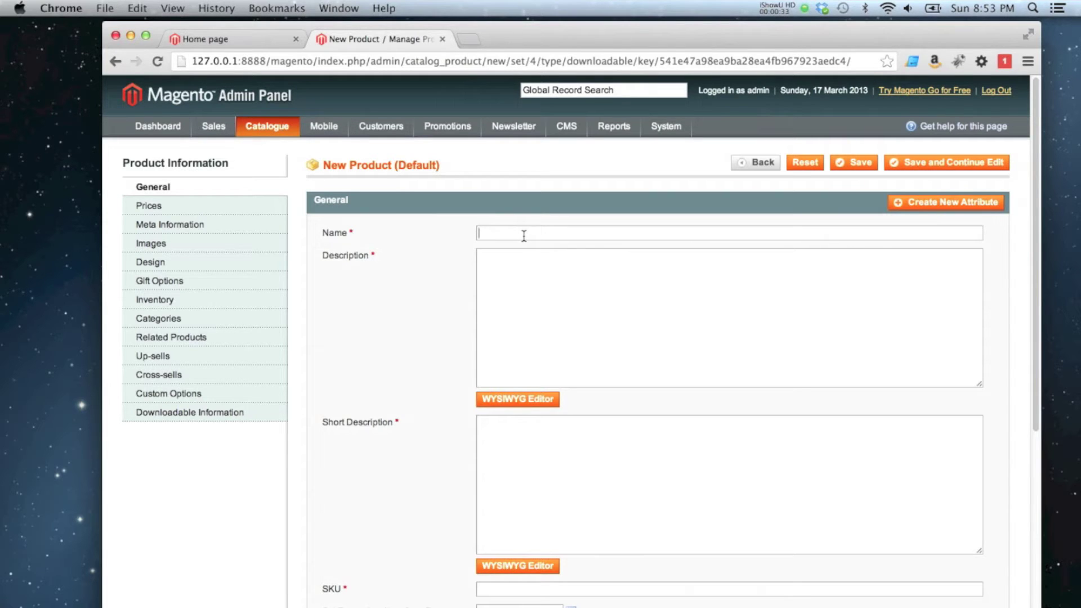
Copy the name Adam Guitar into the Description, Short Description and SKU fields
key("super+a")
key("super+c")
left_click(488, 284)
key("super+v")
left_click(529, 506)
key("super+v")
scroll(473, 385, "down", 3)
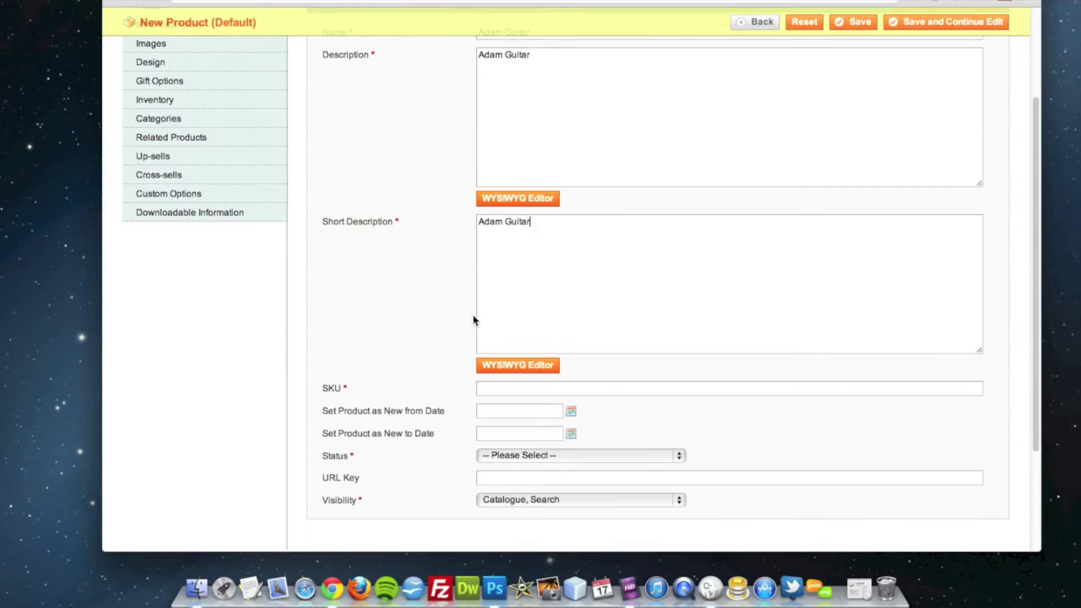
scroll(488, 336, "down", 3)
key("super+v")
Set the product Status to Enabled and bring up its Prices section
left_click(507, 374)
left_click(504, 388)
scroll(417, 408, "up", 5)
left_click(251, 208)
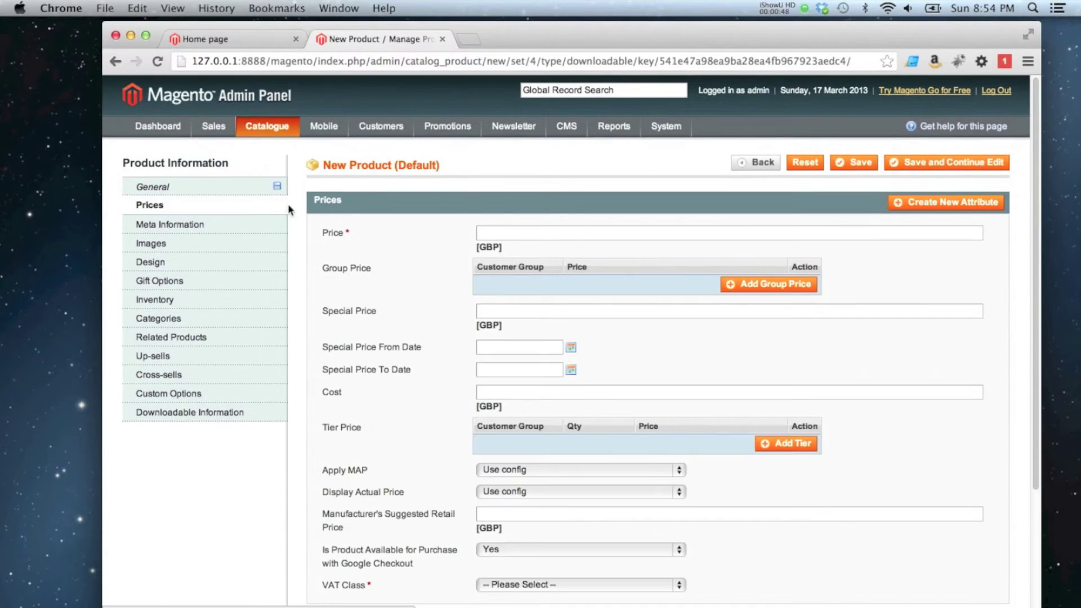
Enter 10 GBP as the product's price
left_click(537, 229)
type("10")
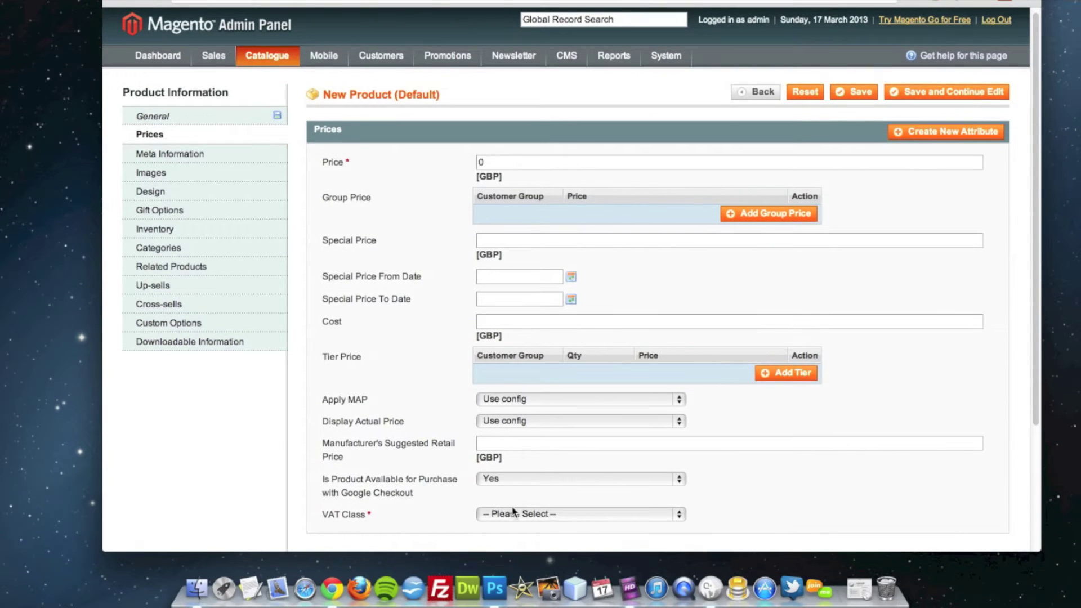
left_click(509, 585)
Set VAT Class to Taxable Goods and upload guitar.jpg from the Desktop as a product image
left_click(517, 540)
left_click(192, 242)
left_click(865, 325)
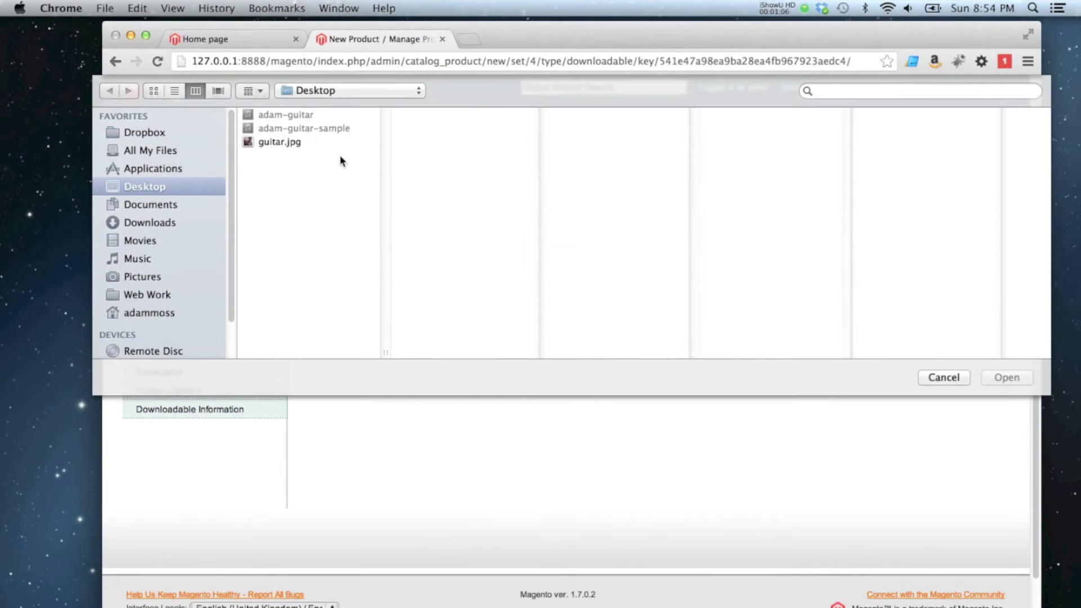
left_click(281, 142)
double_click(281, 142)
left_click(945, 318)
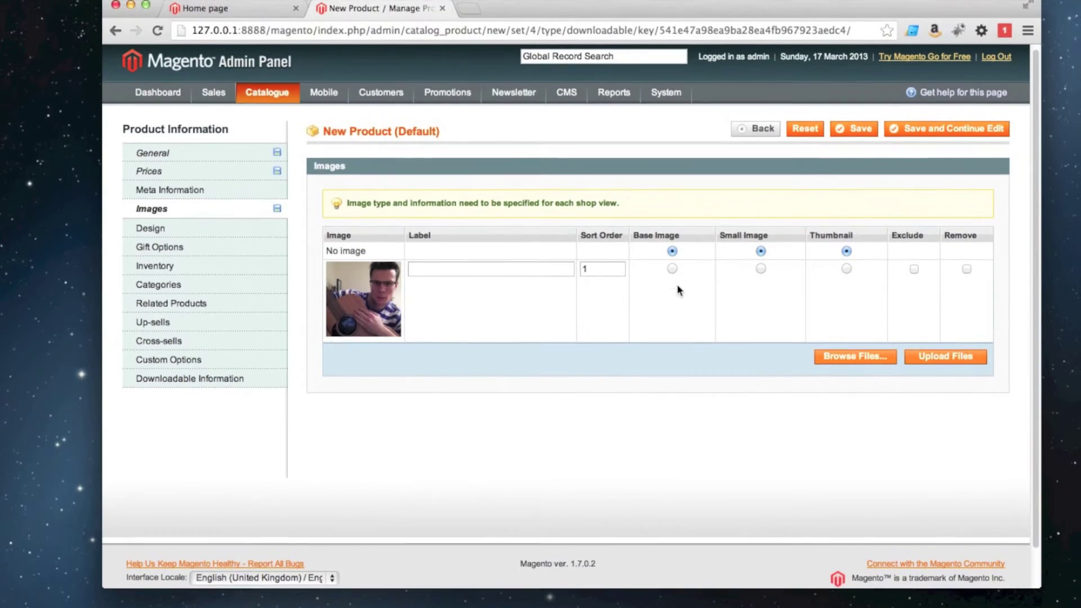
Use guitar.jpg as the base, small and thumbnail image
left_click(672, 269)
left_click(760, 268)
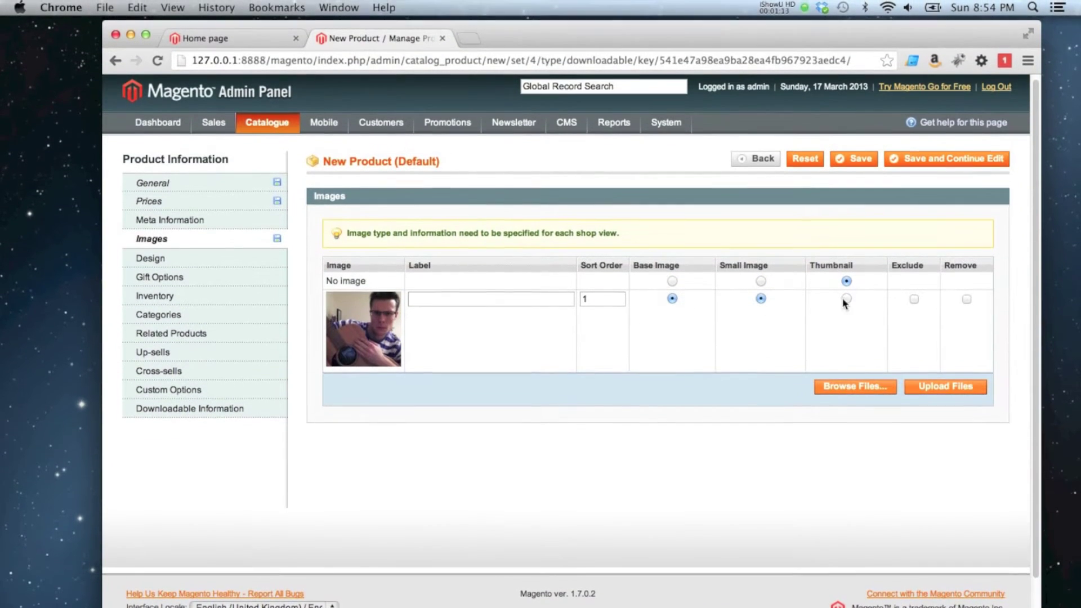
left_click(845, 299)
left_click(179, 300)
Override the config setting and set Manage Stock to No
left_click(482, 239)
left_click(490, 224)
left_click(496, 237)
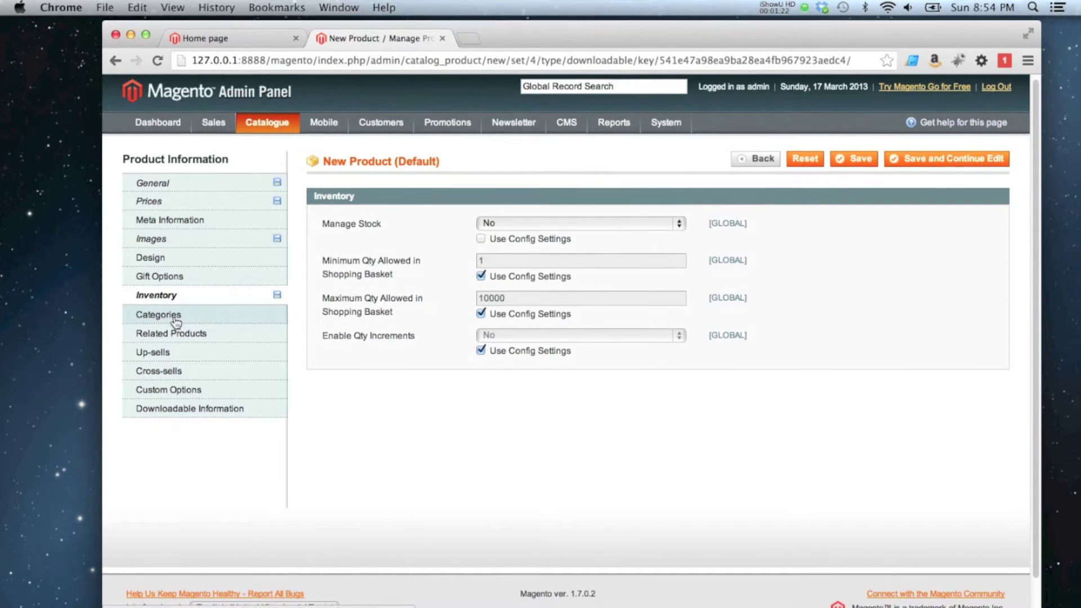
Assign the product to the Music and Services categories
left_click(171, 317)
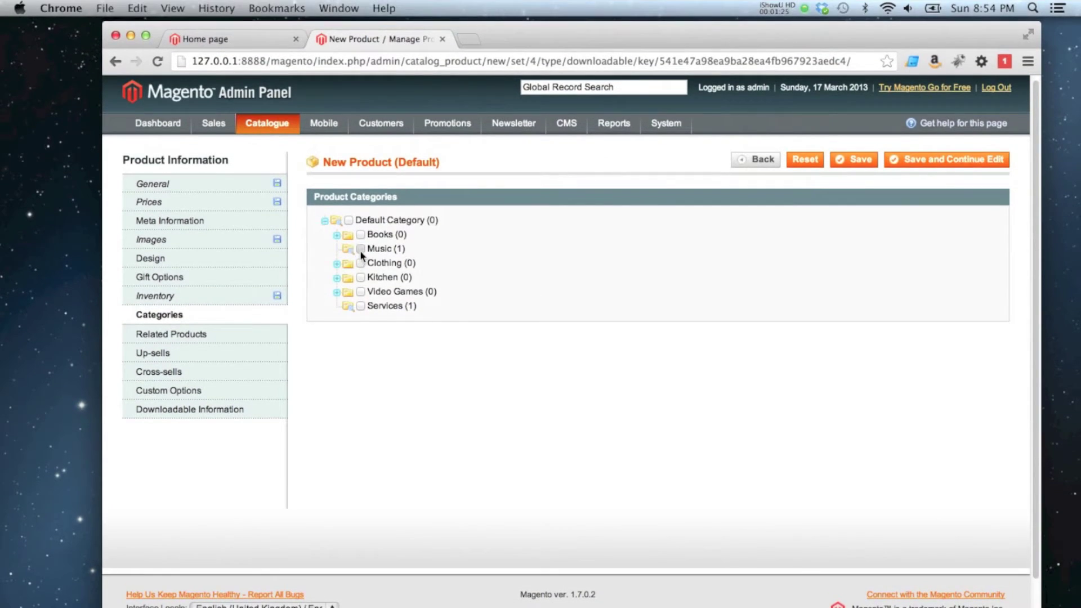
left_click(360, 250)
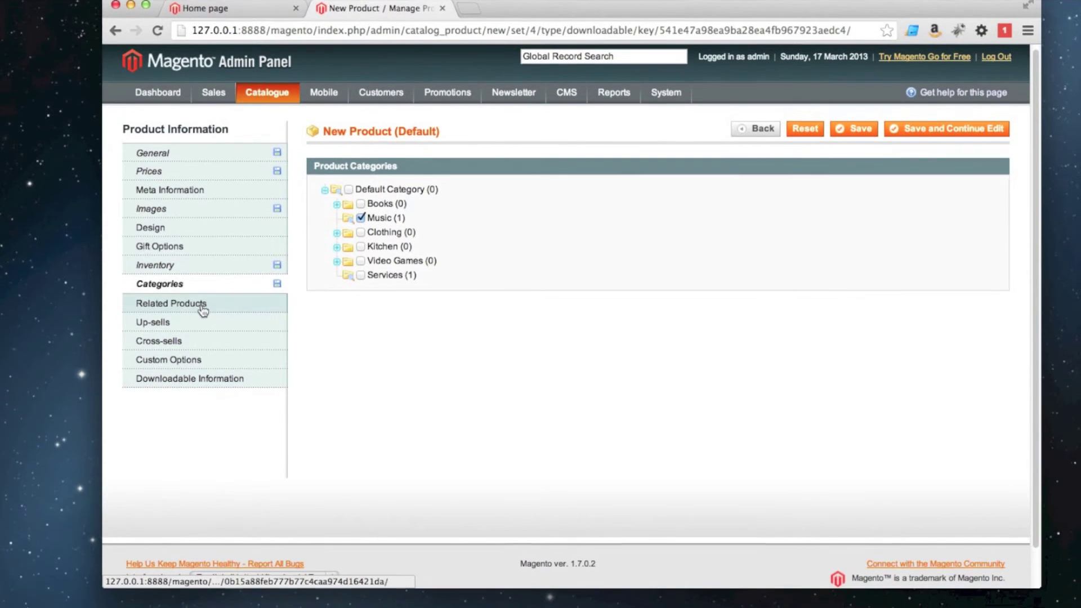
left_click(361, 275)
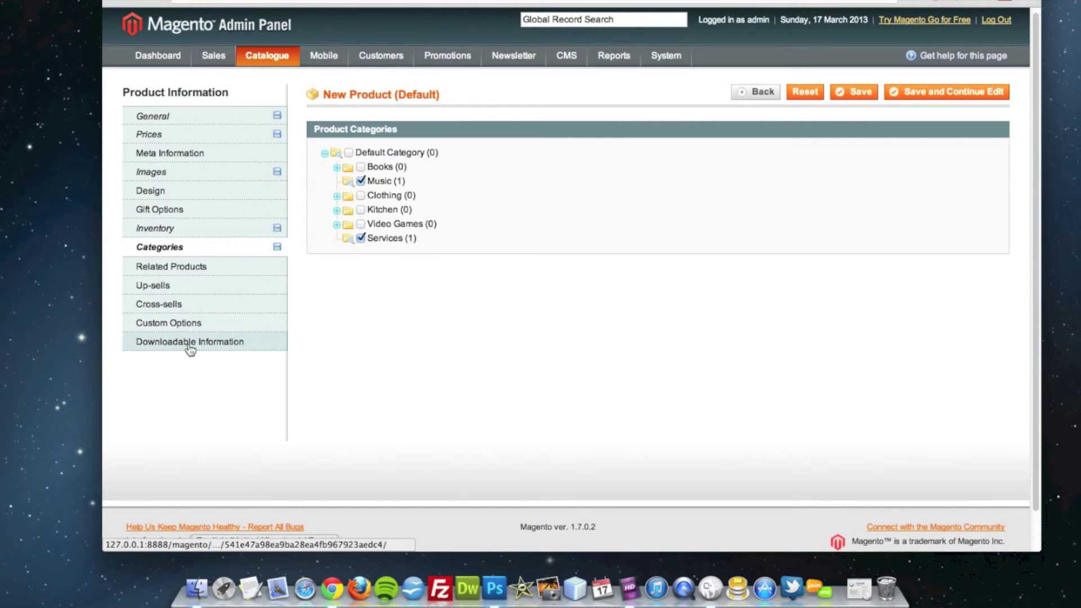
In Downloadable Information, check the Samples section and change the Links title to Music
left_click(191, 344)
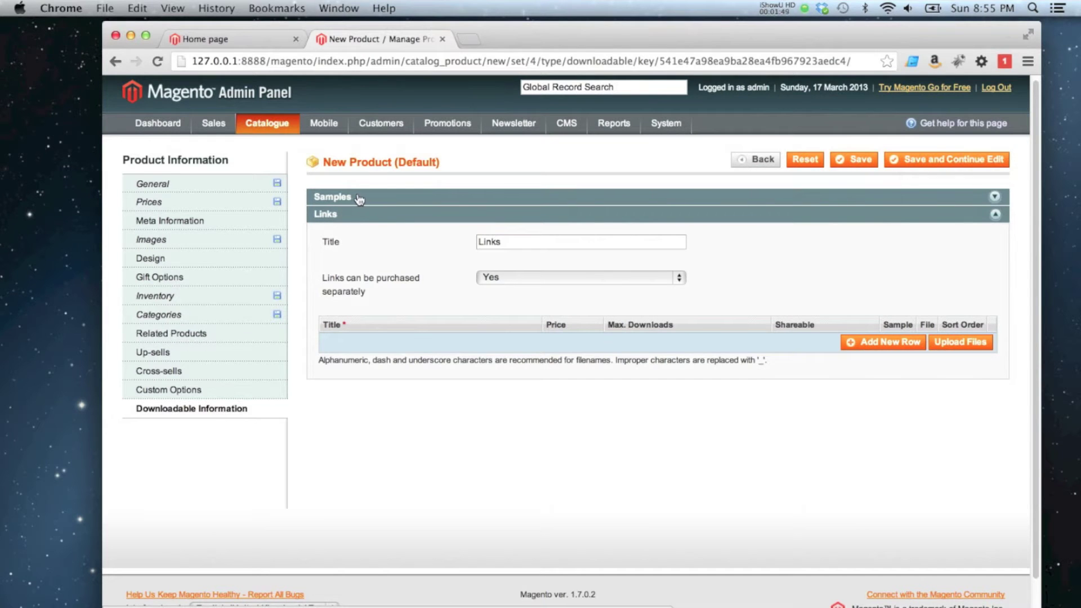
left_click(358, 198)
left_click(379, 200)
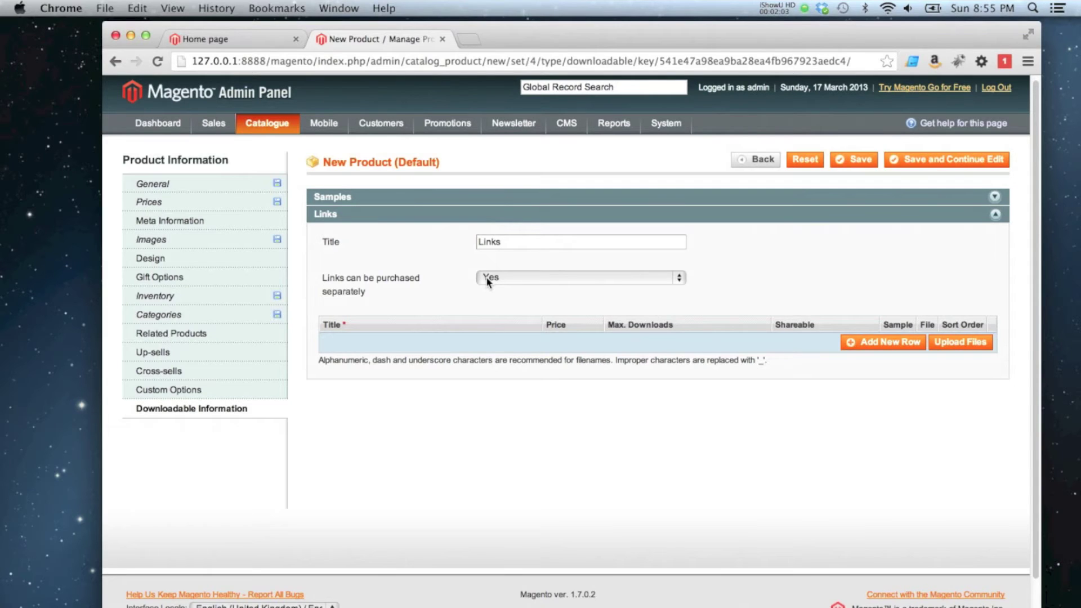
left_click(360, 197)
left_click(362, 198)
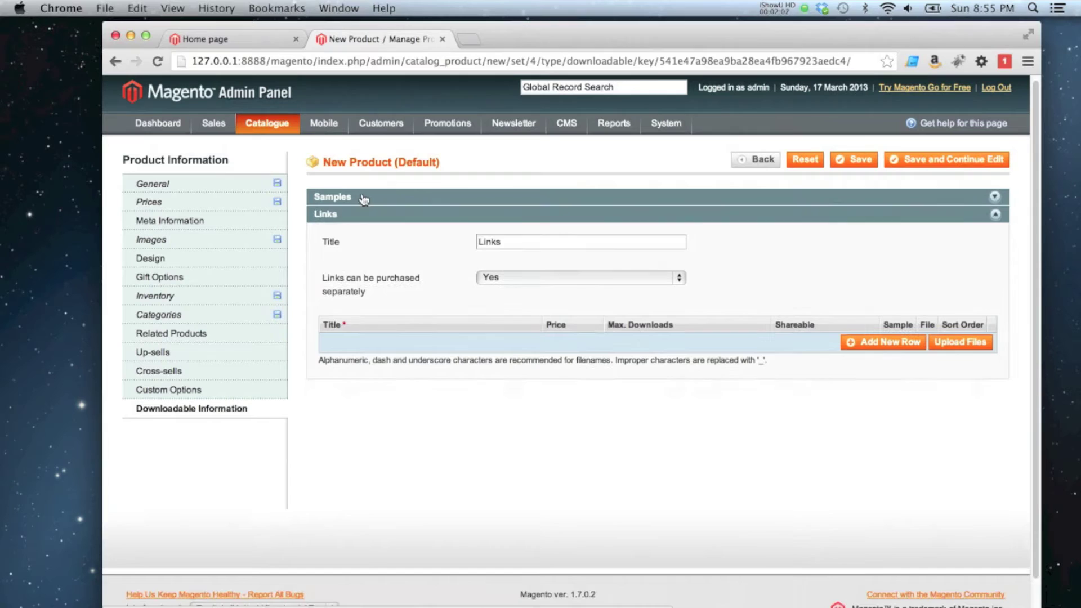
left_click_drag(505, 245, 483, 243)
type("Music")
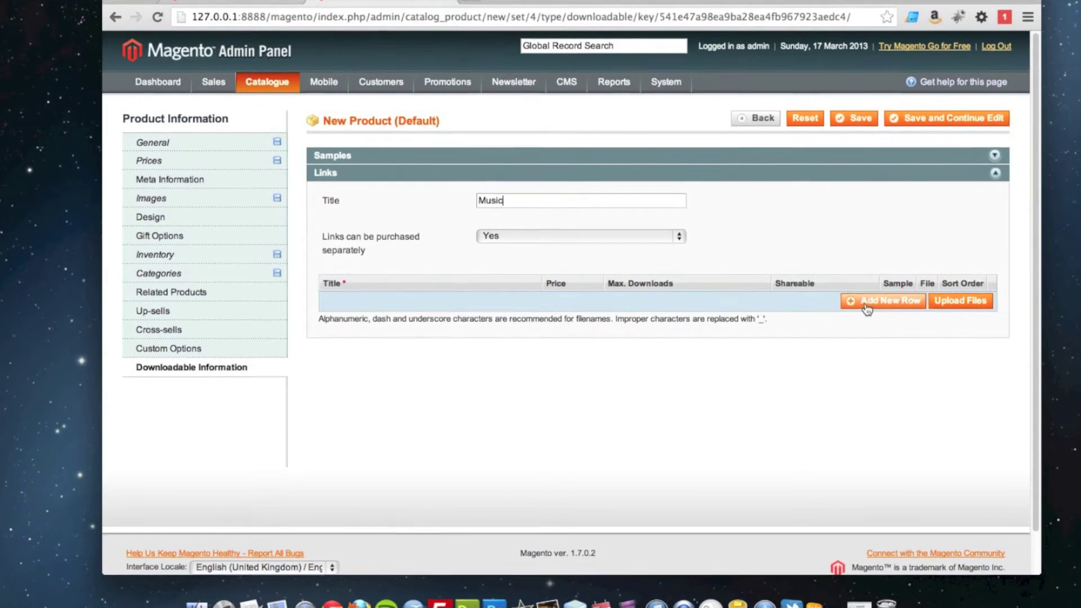
Add a link row titled Adam Guitar priced 0.99 GBP, with Shareable on Use config
left_click(867, 302)
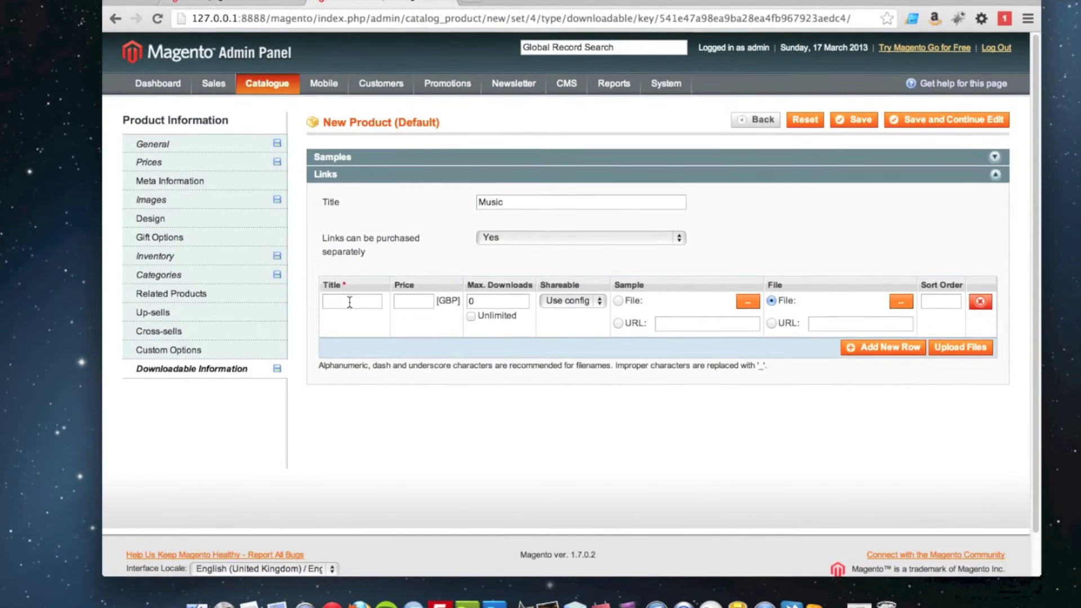
left_click(350, 302)
type("Ad")
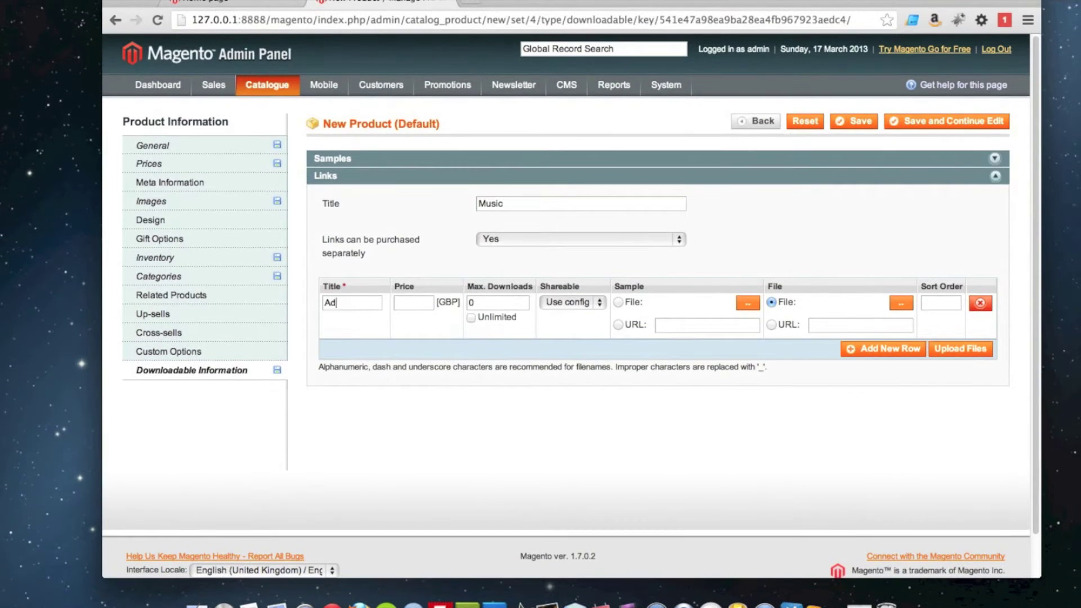
type("am Guitar")
left_click(415, 303)
type("0.99")
left_click(571, 302)
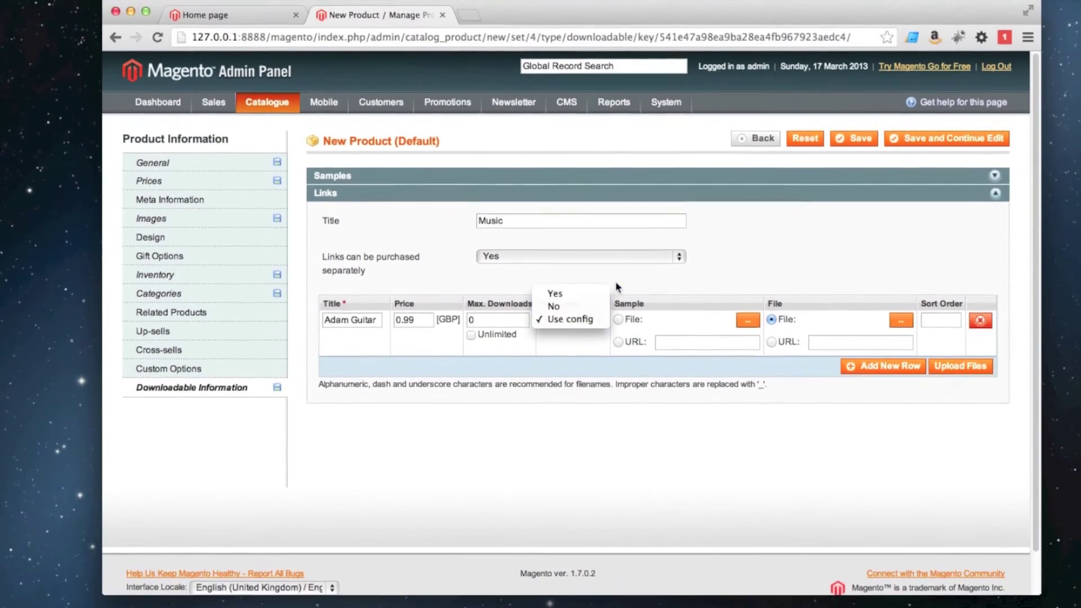
left_click(570, 306)
Attach adam-guitar-sample.m4a as the link's sample and adam-guitar.m4a as its file, then upload both
left_click(746, 305)
left_click(308, 129)
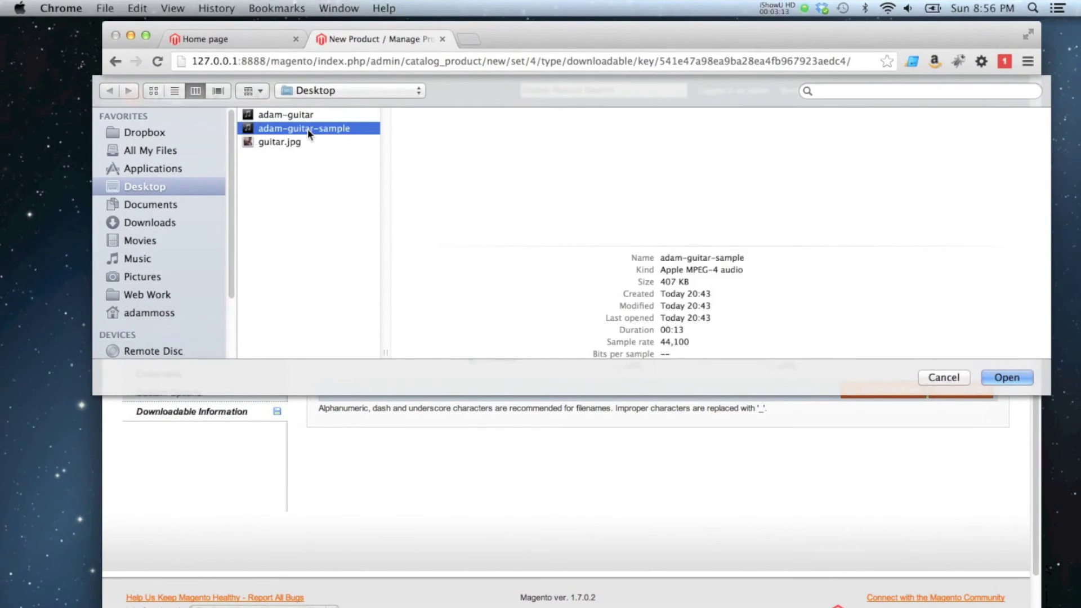
double_click(307, 130)
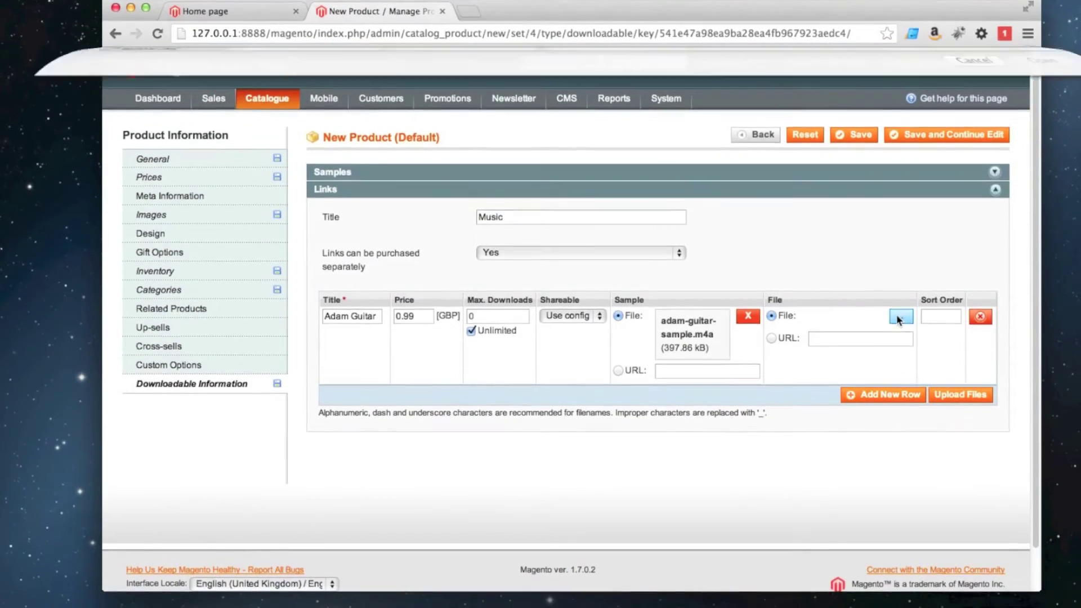
left_click(901, 345)
double_click(300, 116)
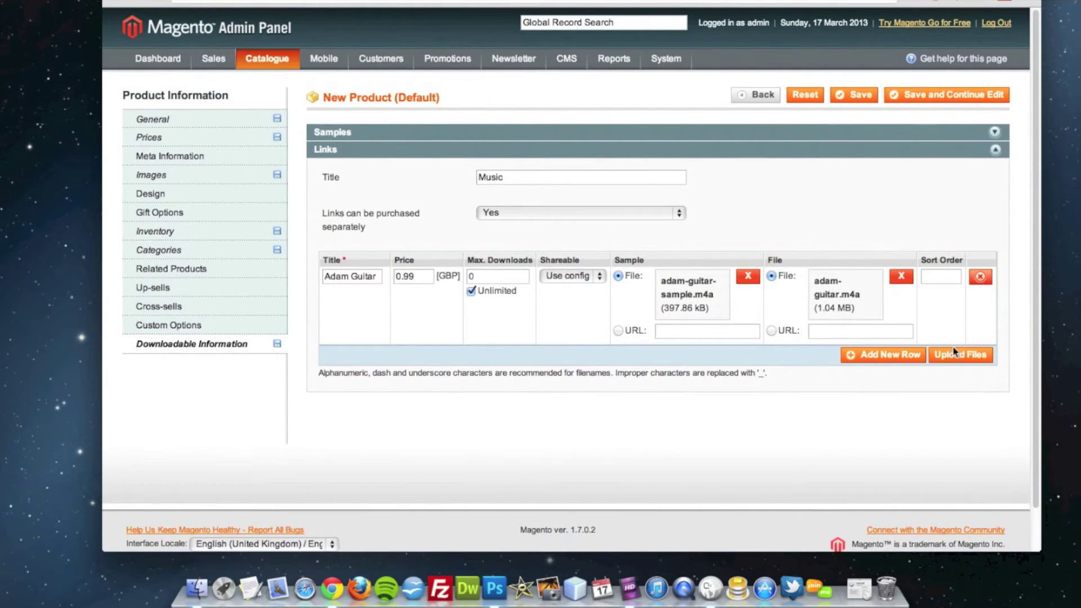
left_click(953, 350)
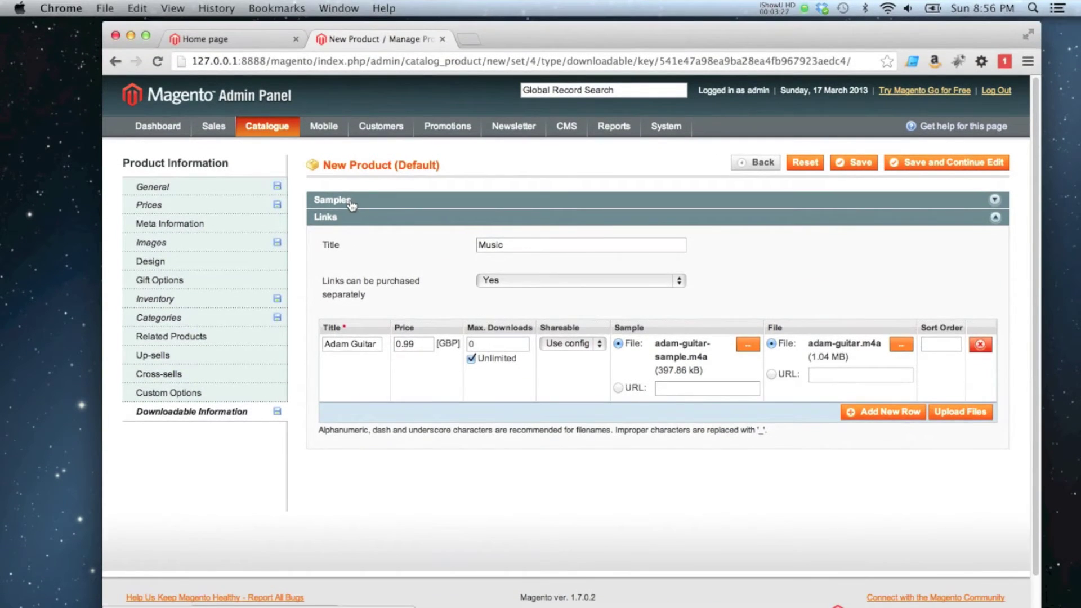
Add a product sample row and upload adam-guitar-sample.m4a to it
left_click(349, 201)
left_click(881, 282)
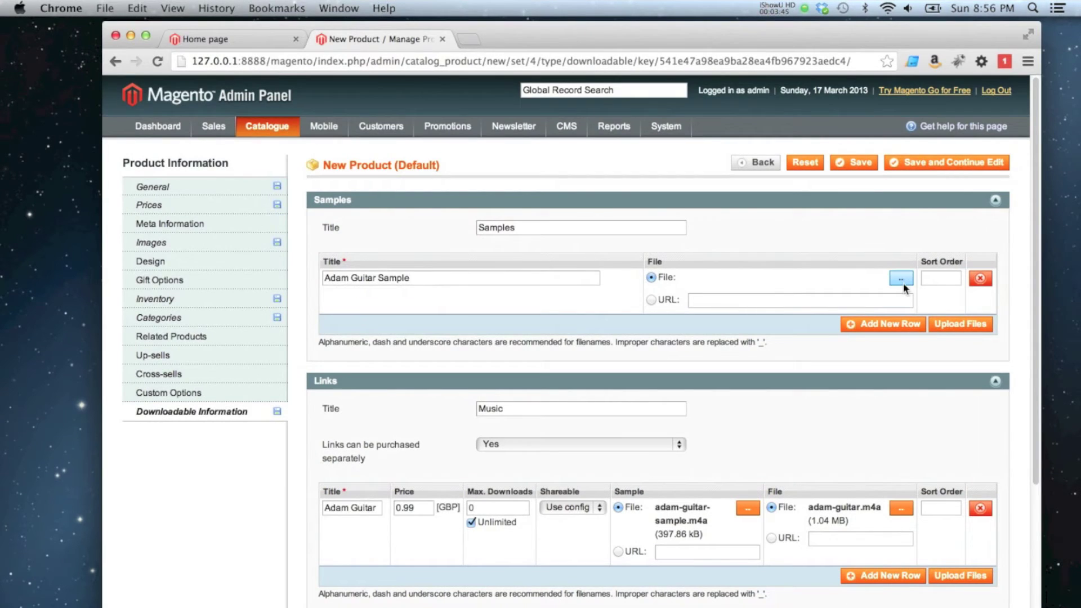
left_click(903, 283)
left_click(310, 130)
double_click(310, 130)
left_click(970, 333)
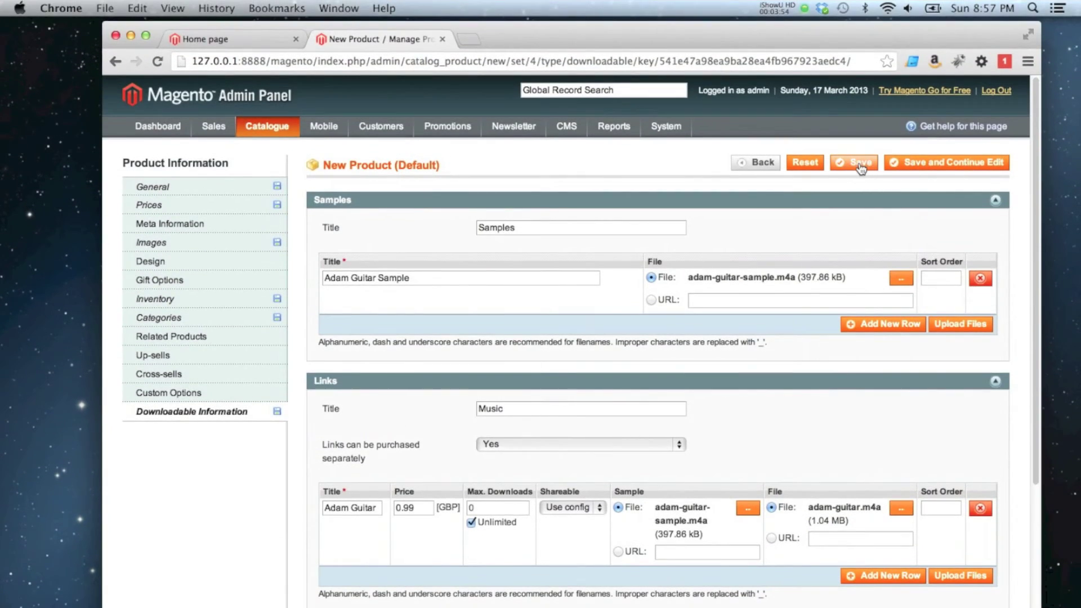
Save the product, then open Adam Guitar from the storefront's Music category
left_click(859, 151)
left_click(860, 166)
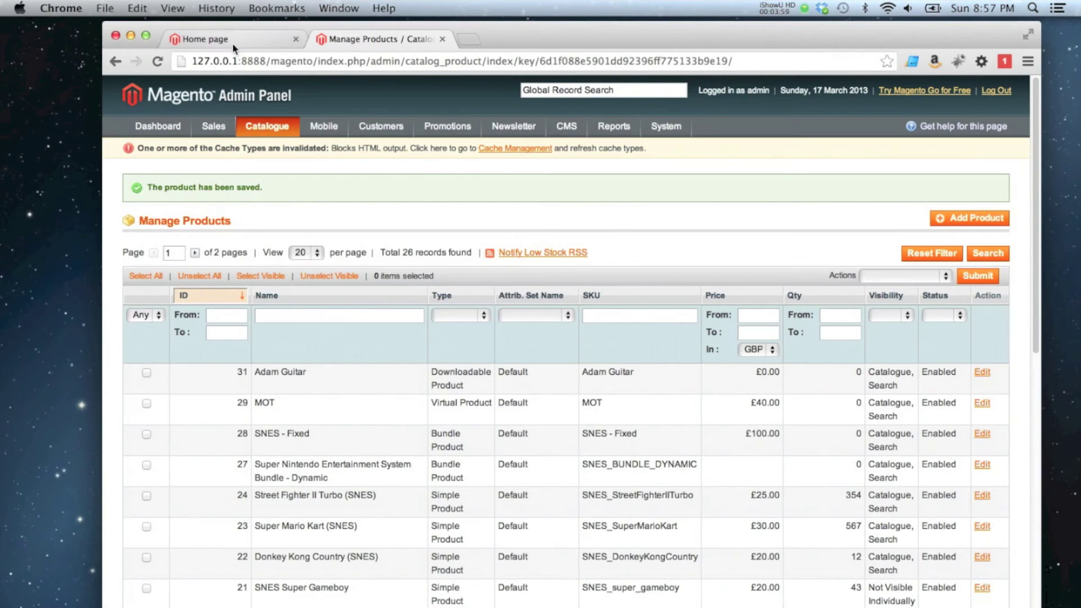
left_click(233, 48)
left_click(287, 158)
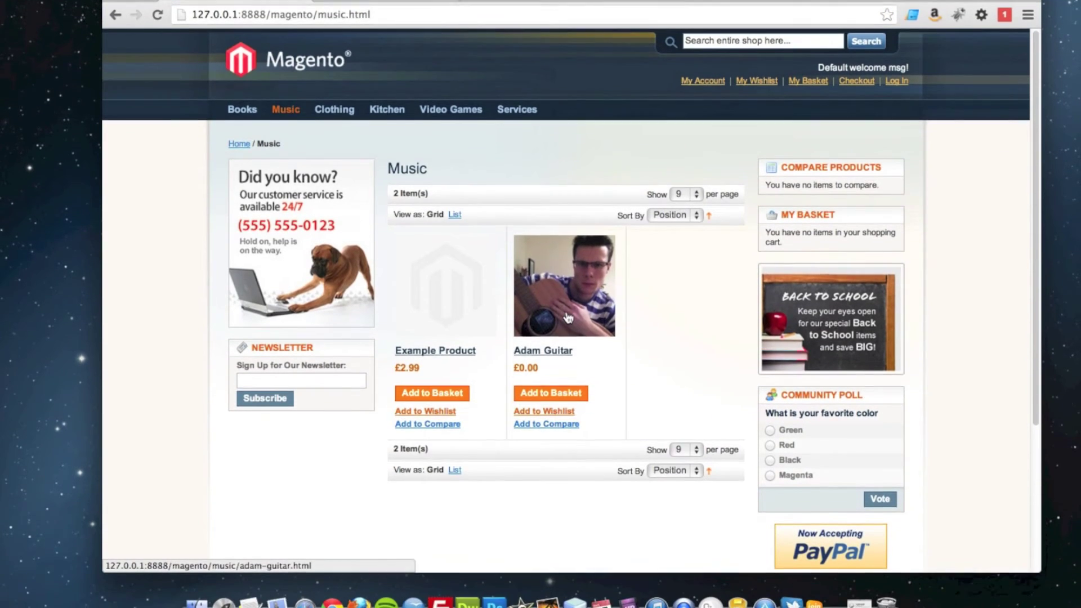
left_click(568, 318)
scroll(536, 299, "down", 1)
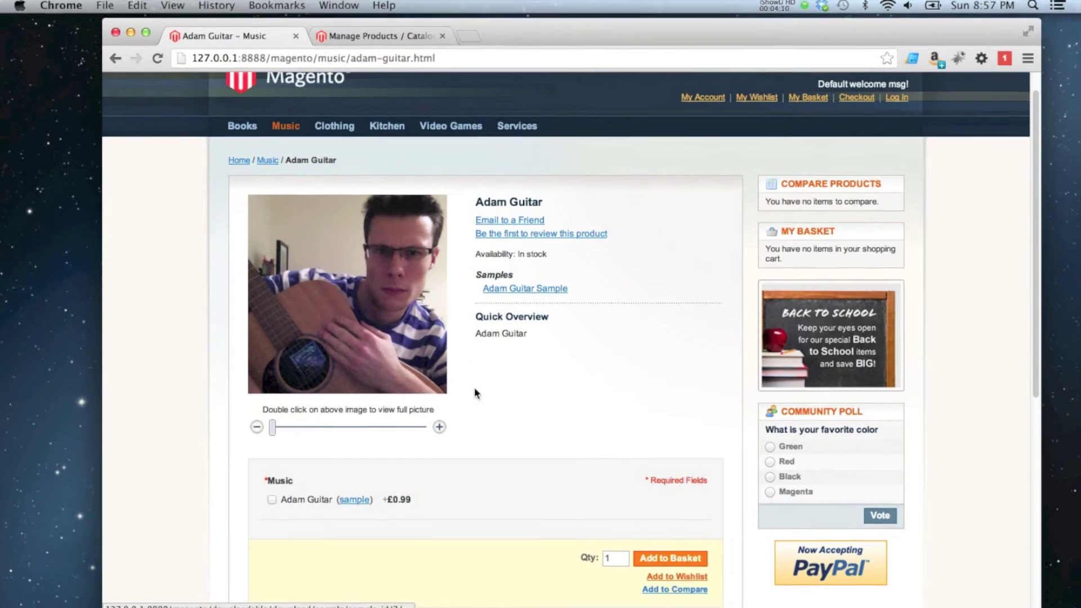
scroll(474, 393, "down", 3)
Play and pause the guitar sample preview, then close it
left_click(360, 368)
left_click(481, 292)
left_click(443, 38)
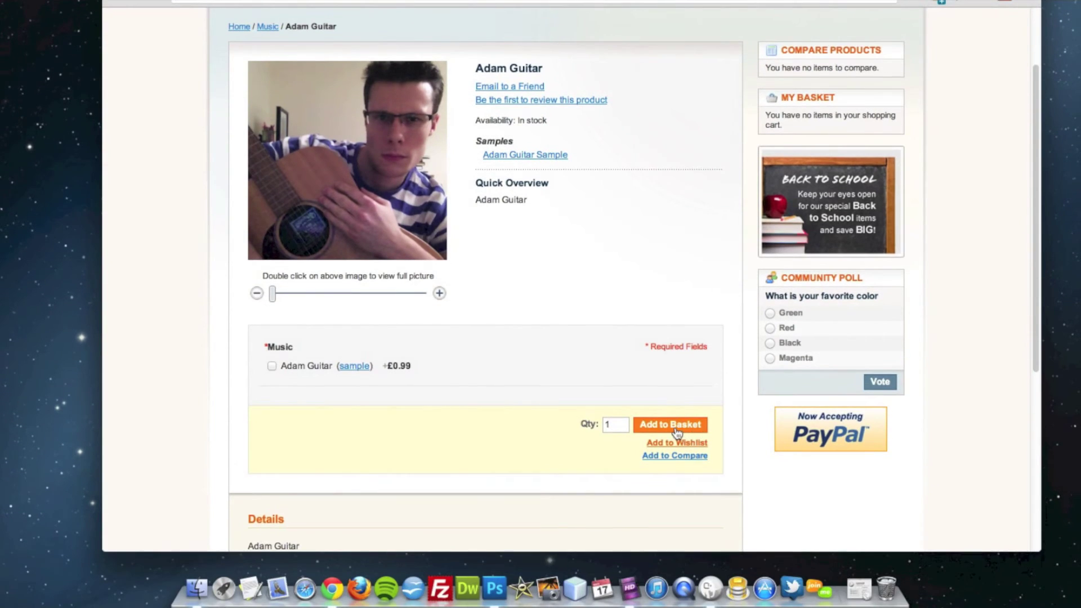
Select the Adam Guitar link option and add the product to the basket
left_click(672, 456)
left_click(278, 367)
left_click(678, 440)
Start checkout with the basket item and replace the login e-mail with the customer's account e-mail
left_click(835, 434)
double_click(510, 262)
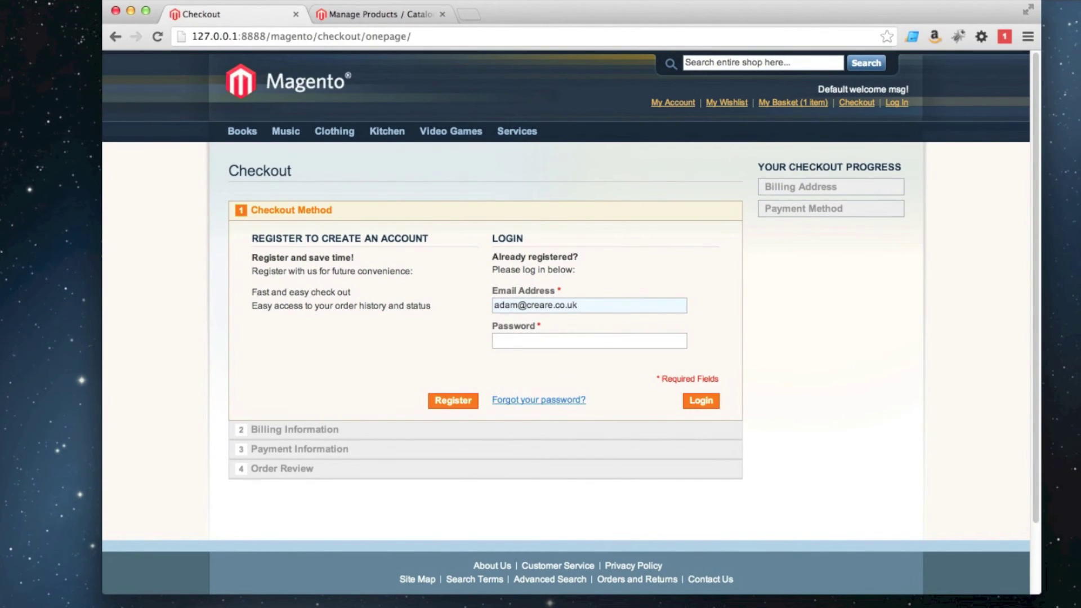
left_click(495, 341)
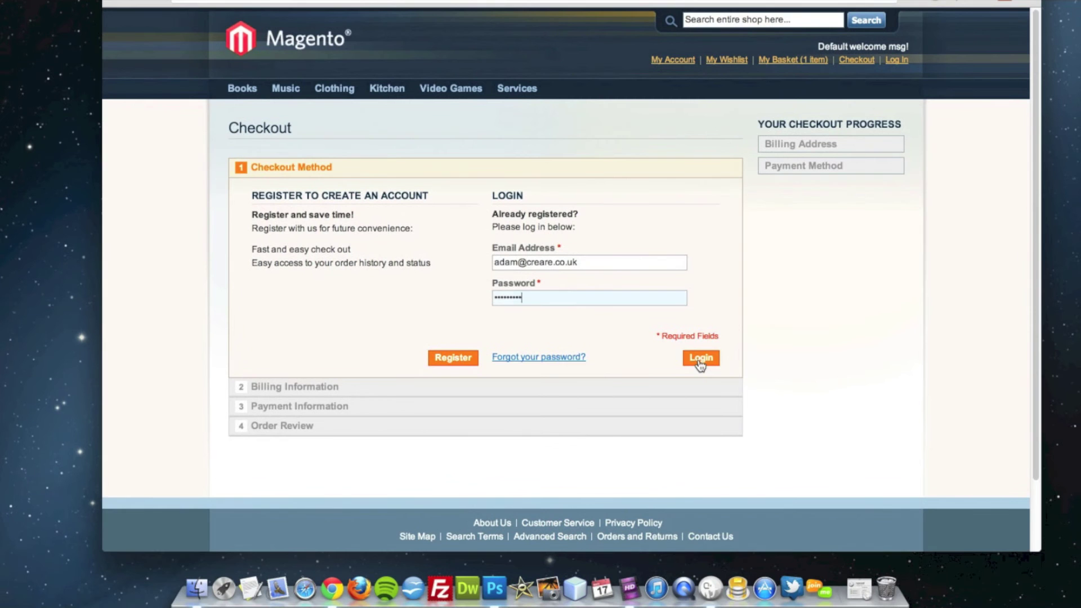
Log in as the customer and enter 'Test' as the billing address
left_click(700, 358)
scroll(473, 303, "down", 2)
left_click(287, 308)
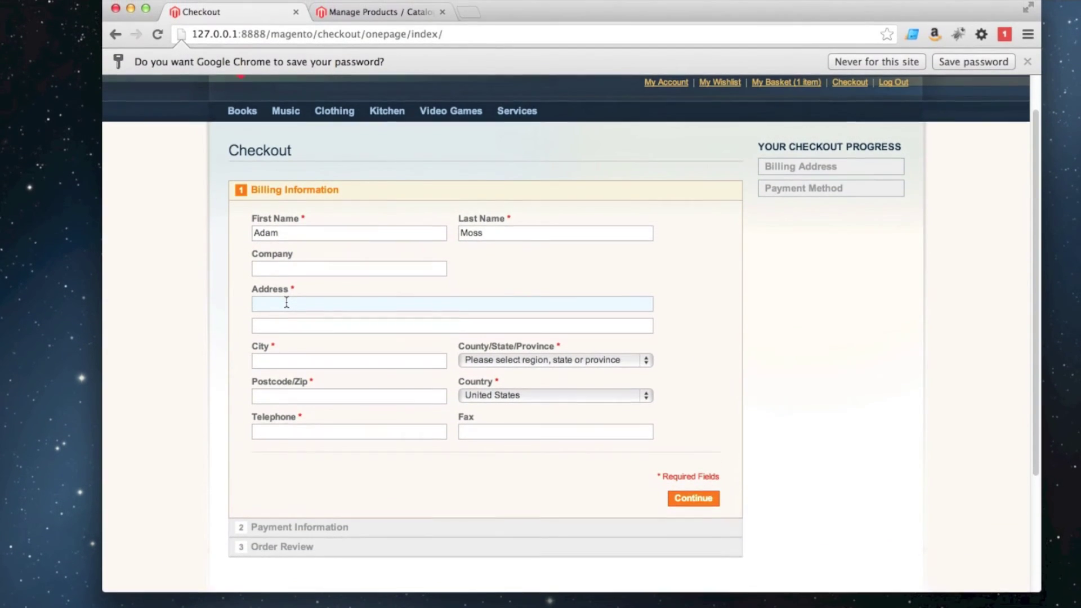
type("T")
key("shift+Left")
key("shift+Left")
key("shift+Left")
key("shift+Left")
key("super+c")
Fill the billing city and postcode with 'Test', telephone '00', and choose Arizona as the state
left_click(272, 363)
key("super+v")
left_click(287, 355)
key("super+v")
left_click(287, 389)
type("00")
left_click(511, 317)
left_click(502, 371)
Continue past payment information and order review, then place the order
left_click(692, 462)
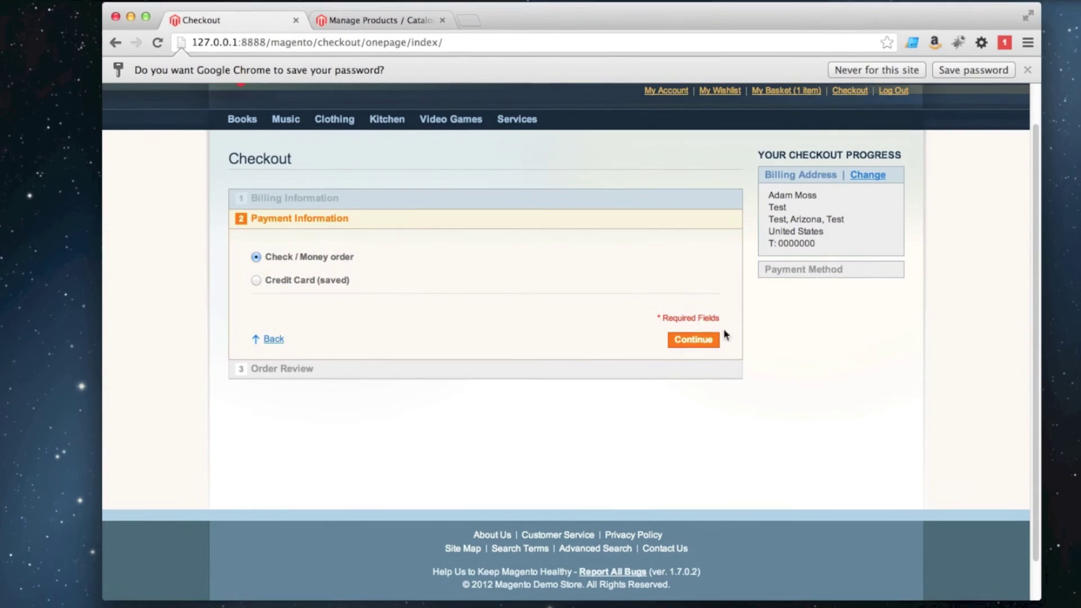
left_click(694, 358)
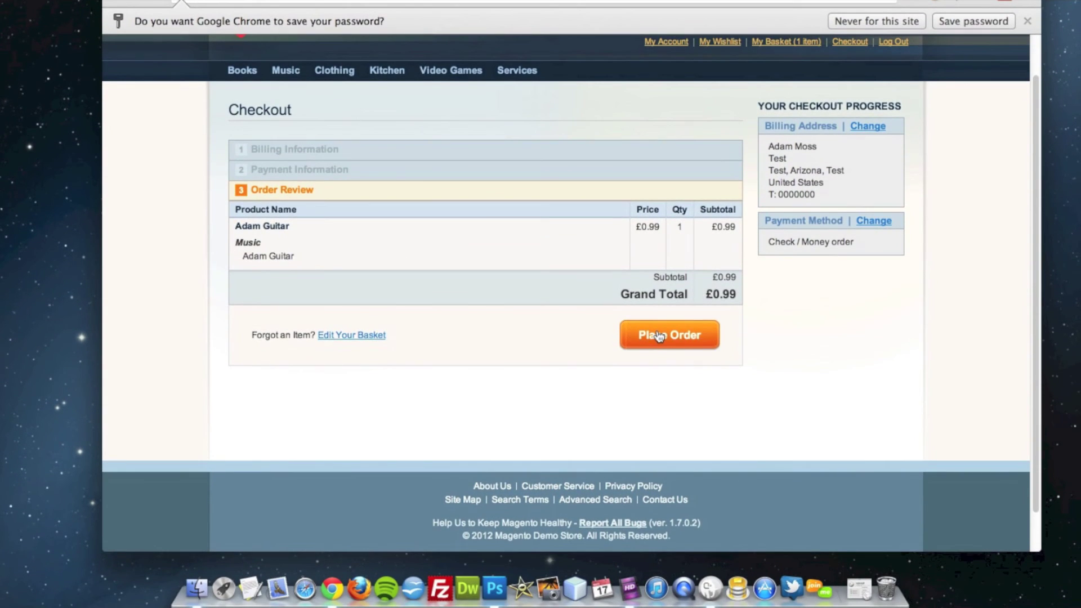
left_click(660, 337)
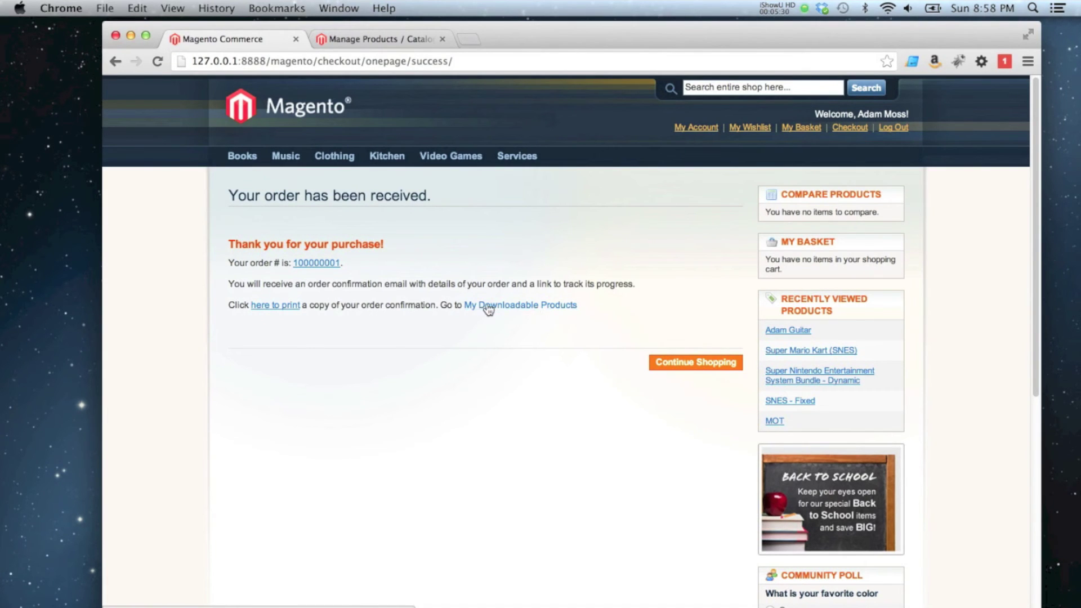